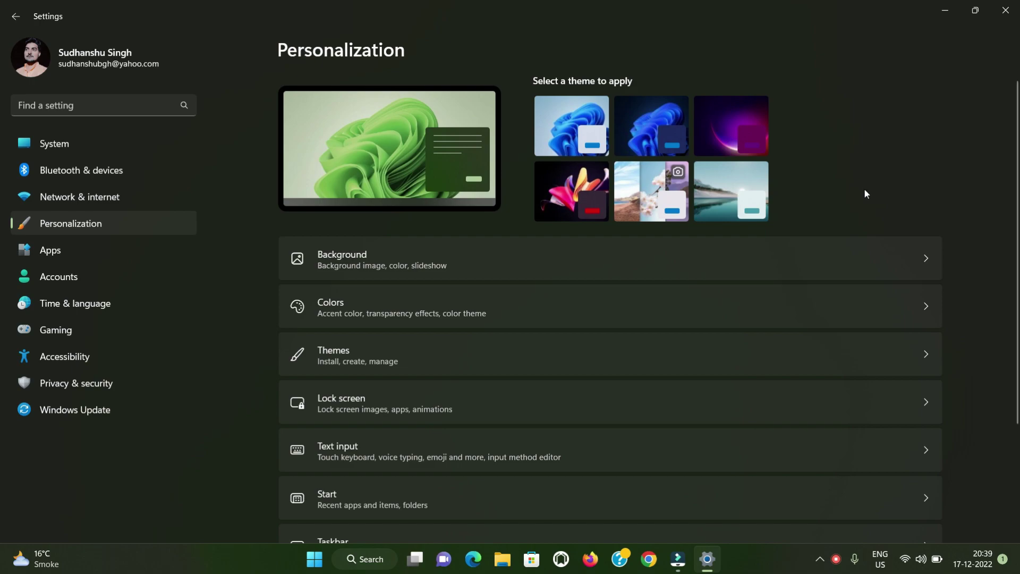
# Step: Check the Windows version and OS build on the system's About page in Settings, and close Settings
pyautogui.click(582, 358)
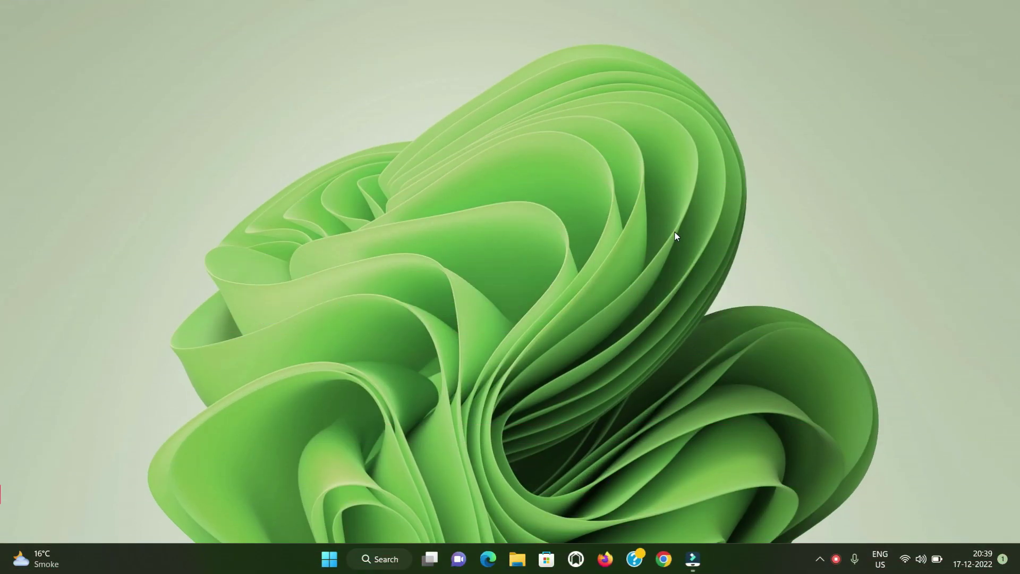
pyautogui.press('super+i')
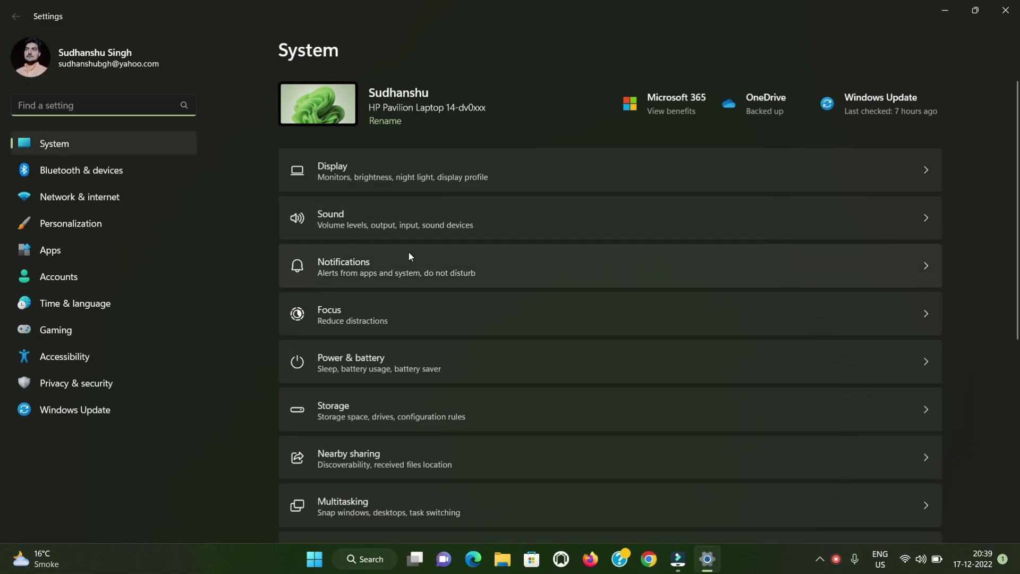
pyautogui.scroll(-5, 409, 253)
pyautogui.scroll(-1, 386, 509)
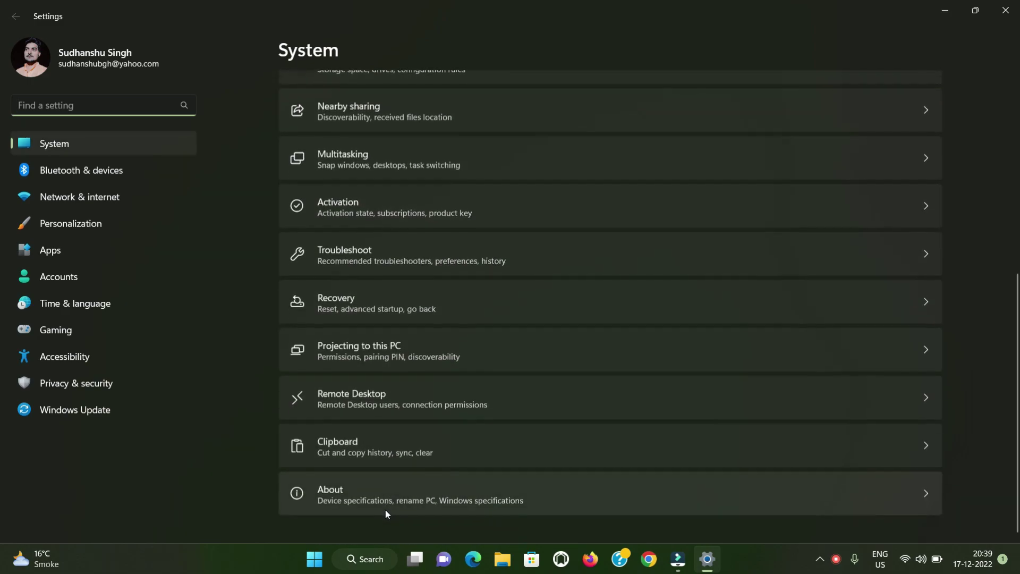
pyautogui.click(382, 506)
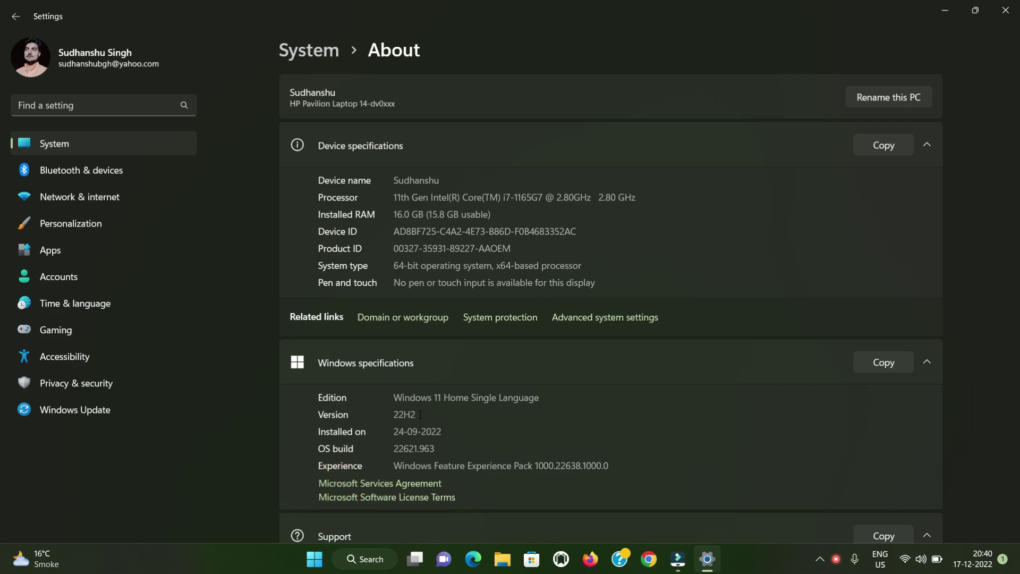
pyautogui.click(1018, 5)
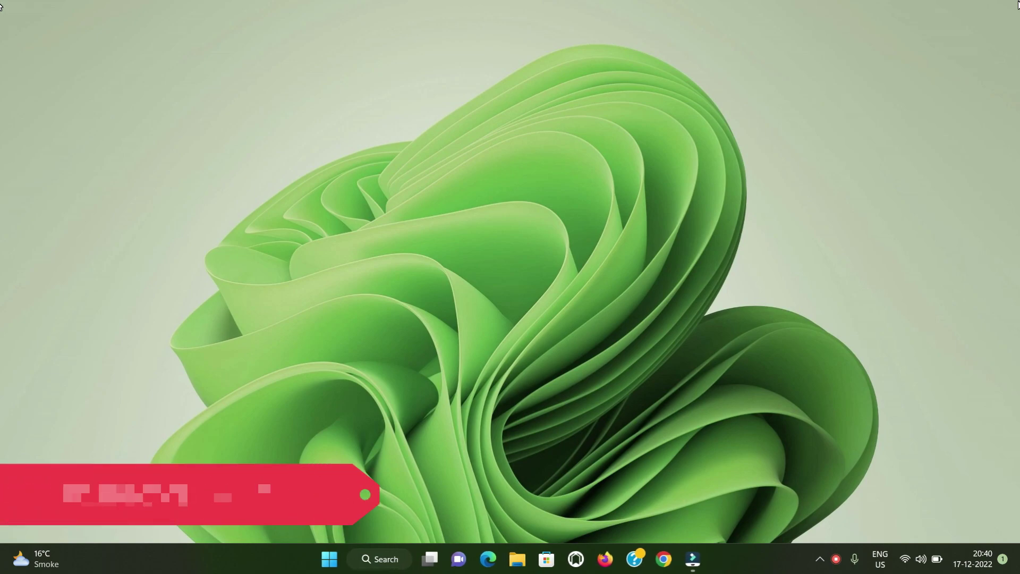
# Step: Launch Registry Editor by running the regedit command, and allow it to make changes
pyautogui.press('super+r')
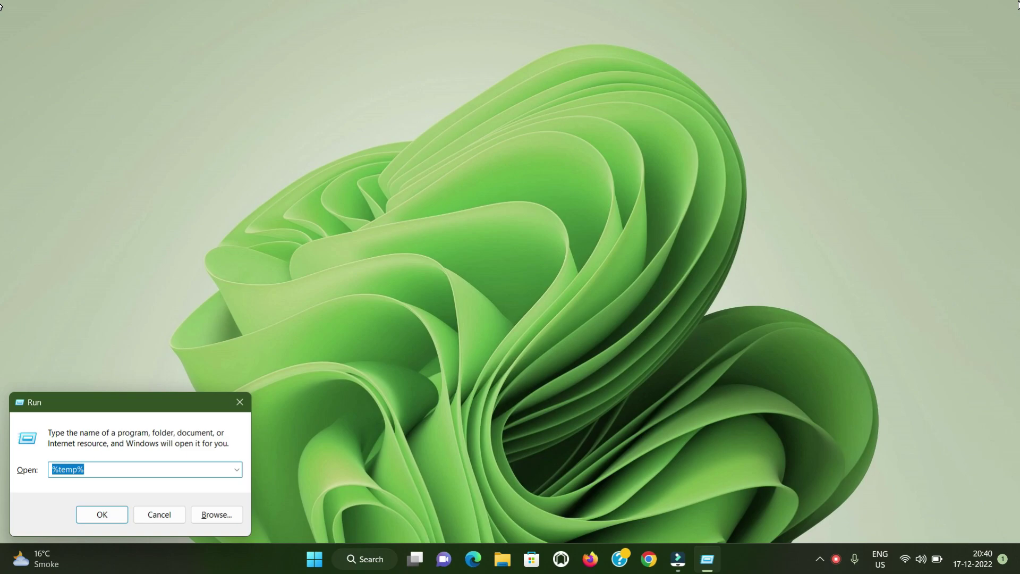
pyautogui.write('regedit')
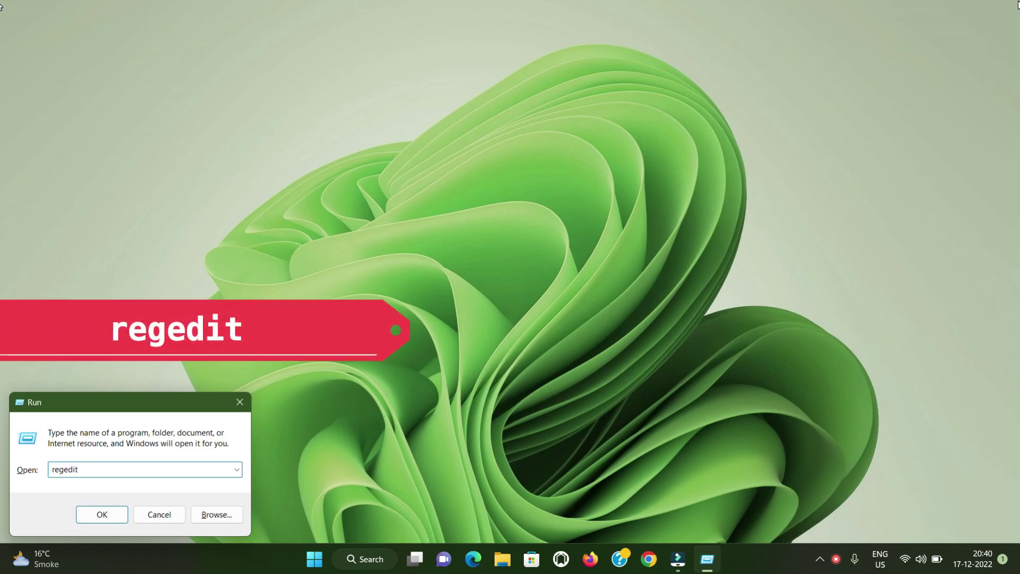
pyautogui.press('Return')
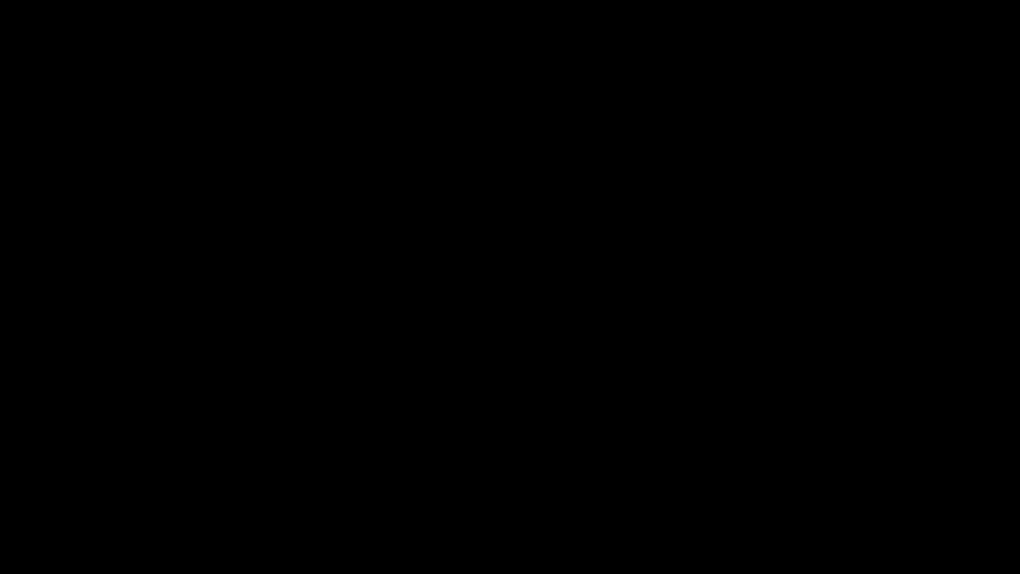
pyautogui.click(442, 385)
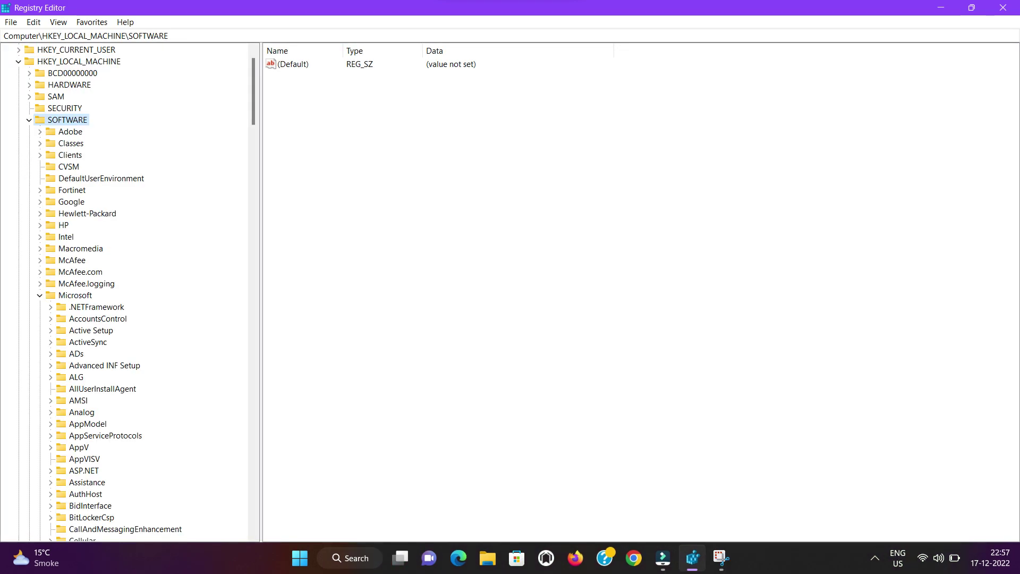
# Step: Navigate to the registry key HKEY_LOCAL_MACHINE\SOFTWARE\Microsoft\PolicyManager\current\device
pyautogui.scroll(-5, 128, 293)
pyautogui.click(75, 119)
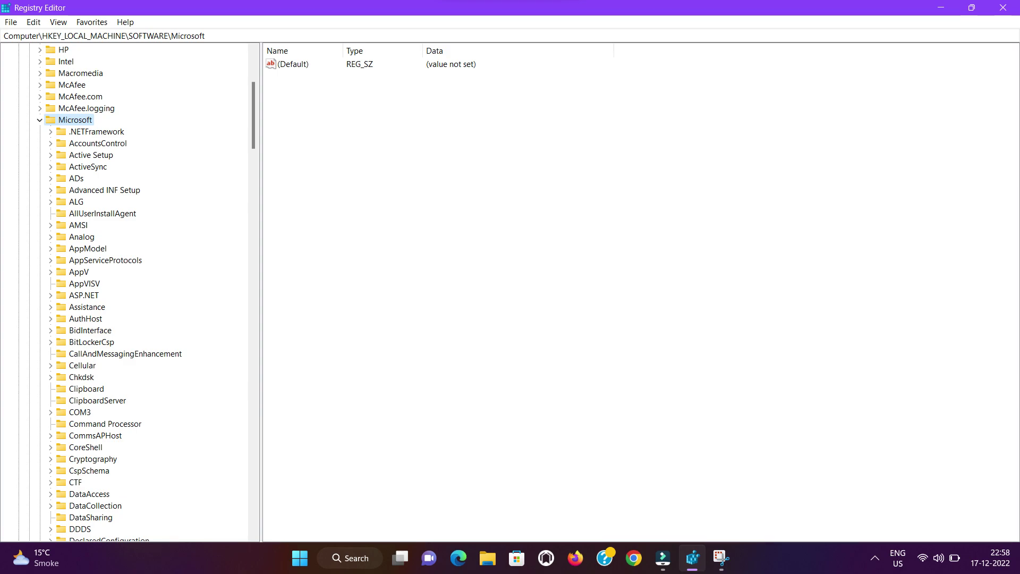
pyautogui.click(95, 307)
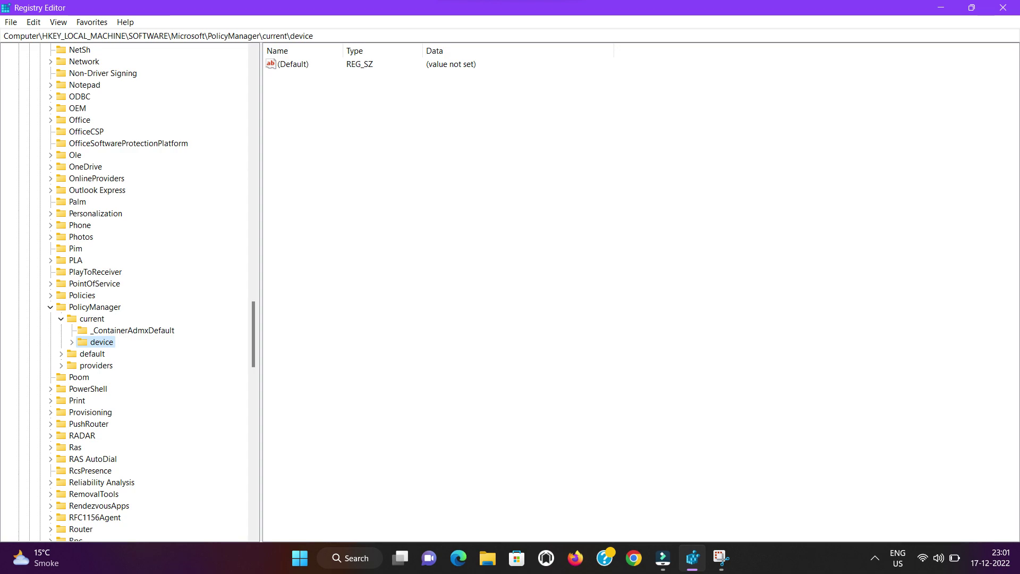
# Step: Create a new subkey named Education under the device key
pyautogui.hotkey('shift', 'F10')
pyautogui.press('Down')
pyautogui.press('Down')
pyautogui.press('Right')
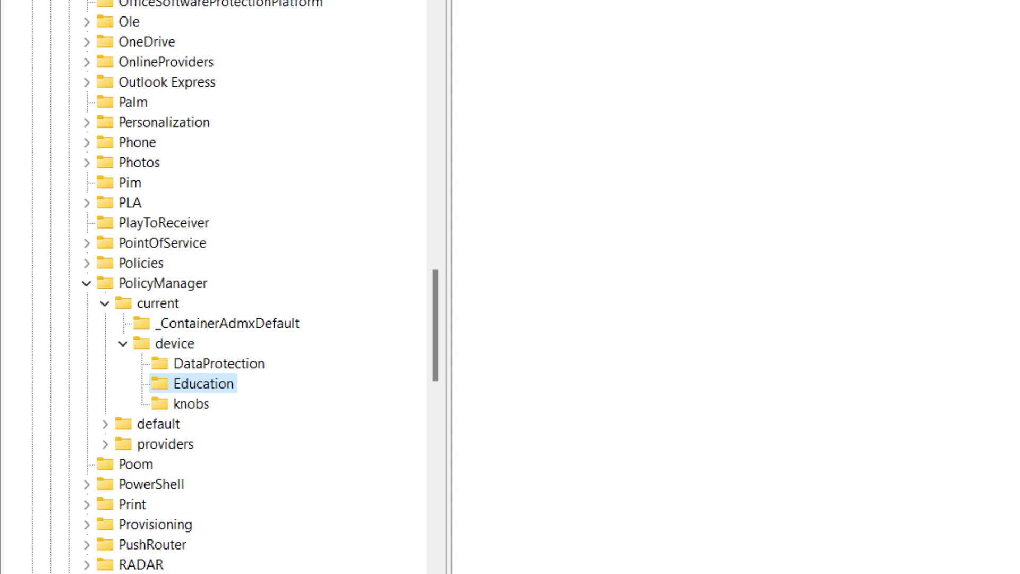
# Step: Create a DWORD value named EnableEduThemes in the Education key and set its data to 1
pyautogui.rightClick(229, 385)
pyautogui.moveTo(286, 428)
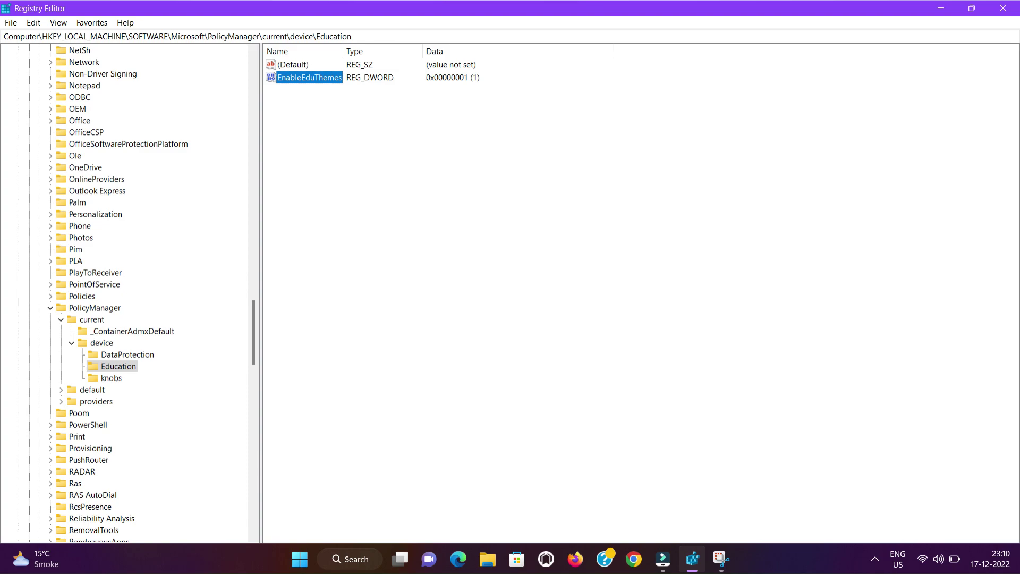
pyautogui.press('Return')
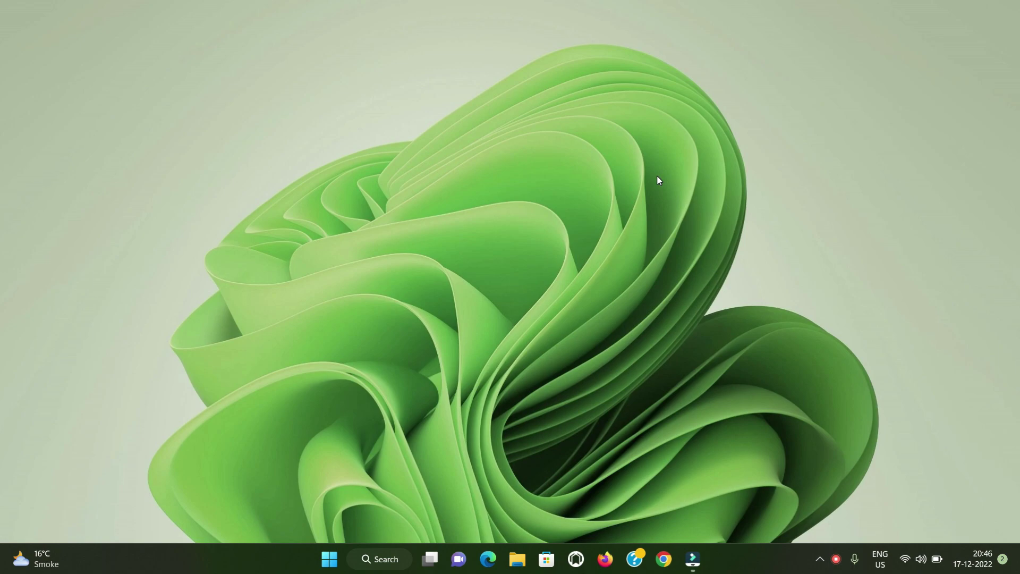
# Step: Apply the Flower (dark) theme in the Themes page of the Personalization settings, and close Settings
pyautogui.rightClick(658, 181)
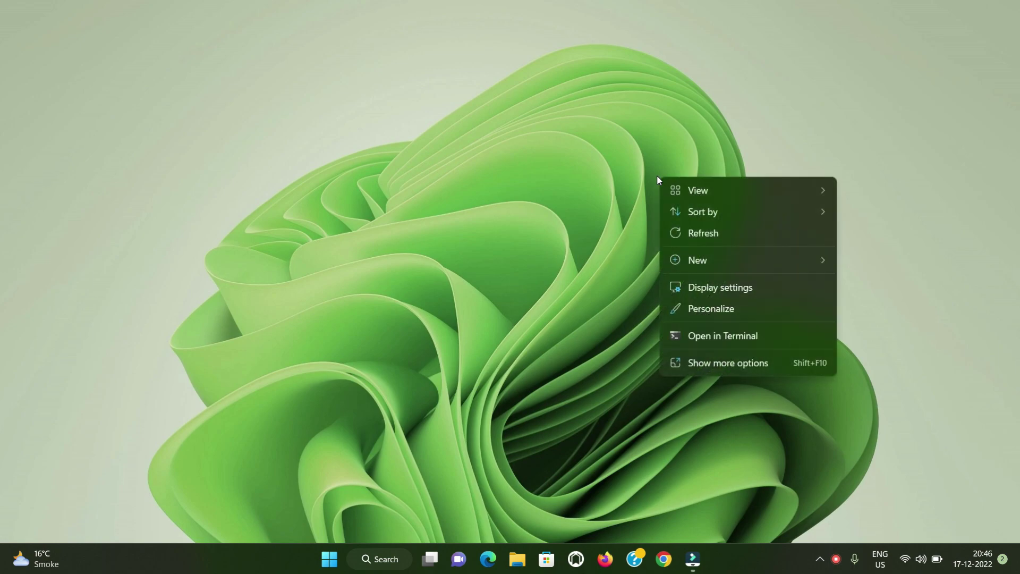
pyautogui.click(742, 308)
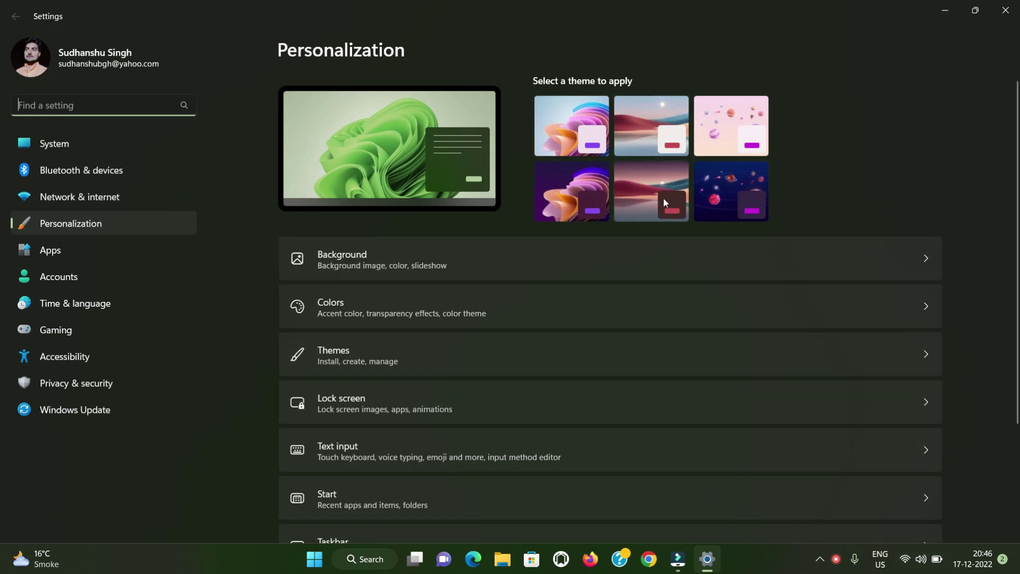
pyautogui.click(413, 367)
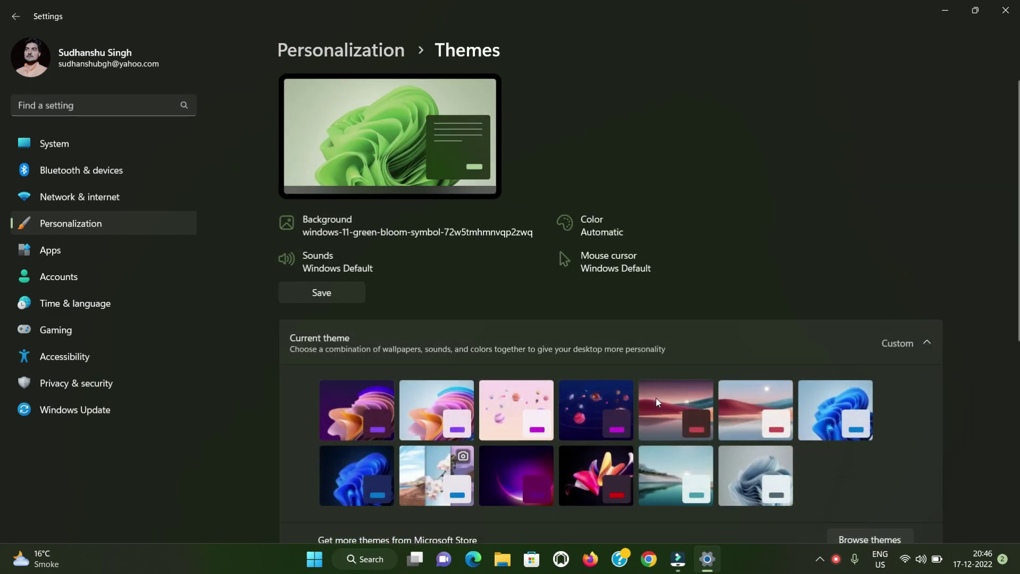
pyautogui.scroll(-4, 495, 398)
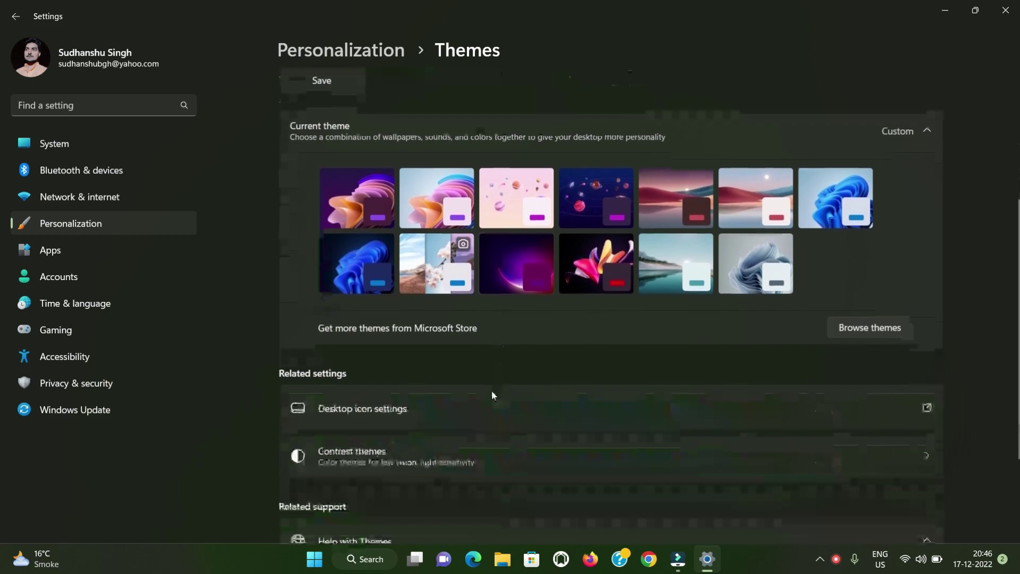
pyautogui.click(367, 181)
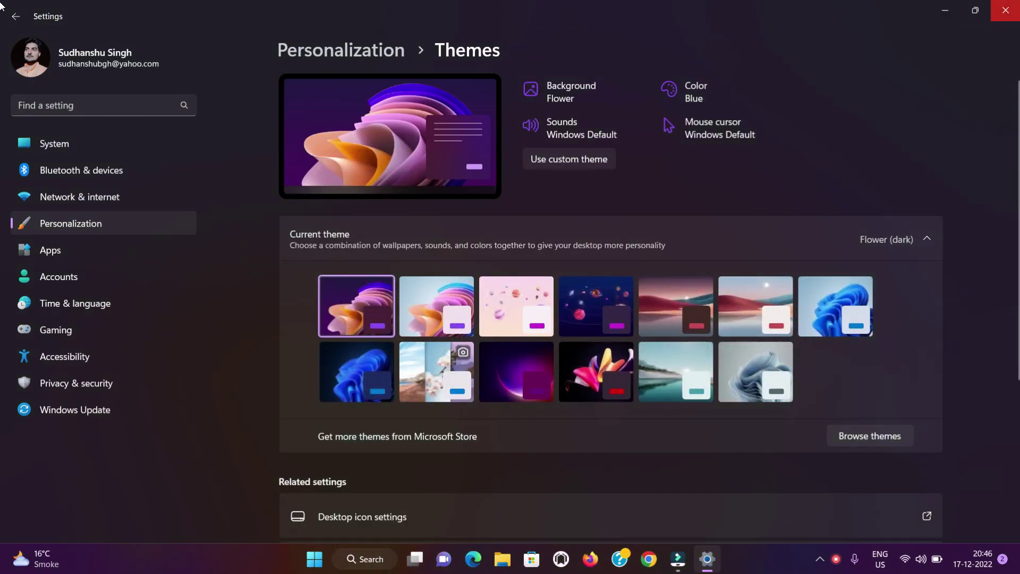
pyautogui.click(1006, 10)
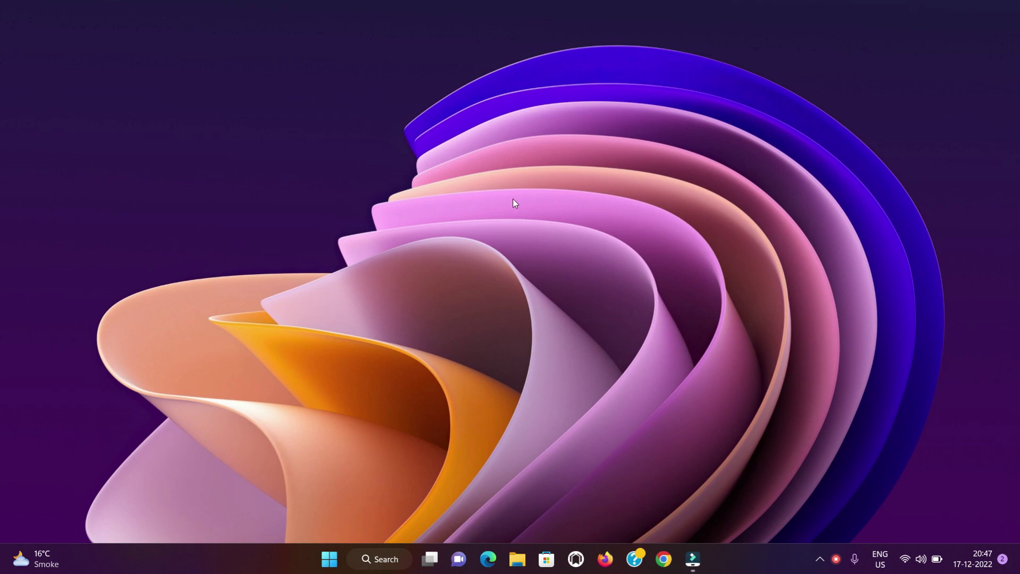
# Step: Open the Personalization settings from the desktop, apply the Flower (light) theme, and minimize the window
pyautogui.rightClick(639, 311)
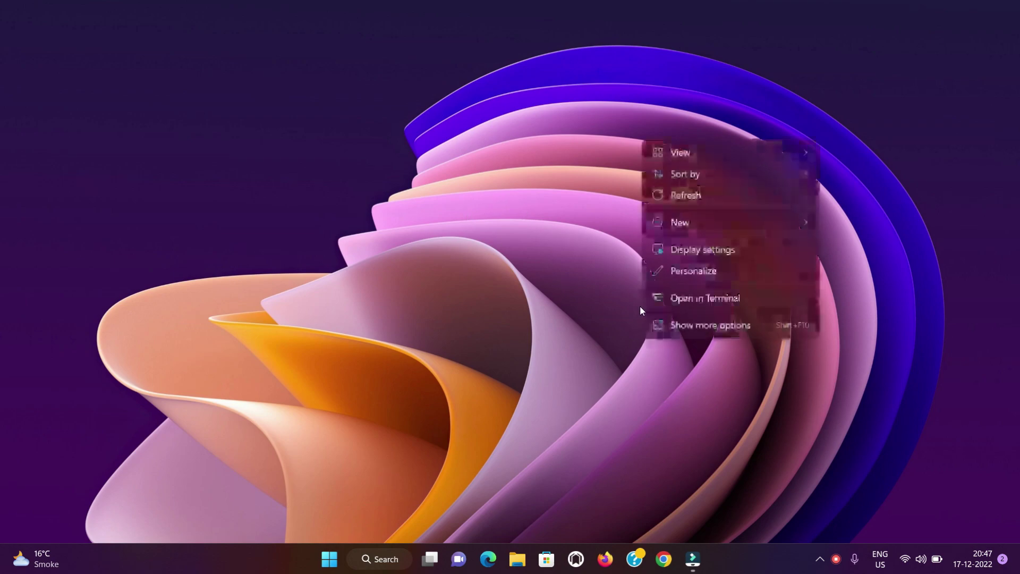
pyautogui.click(704, 271)
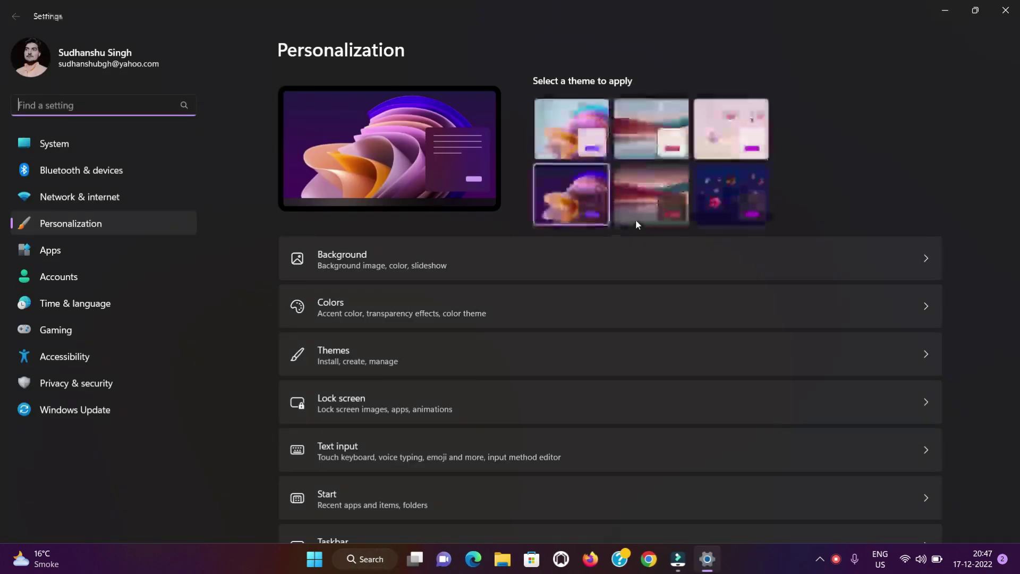
pyautogui.click(569, 118)
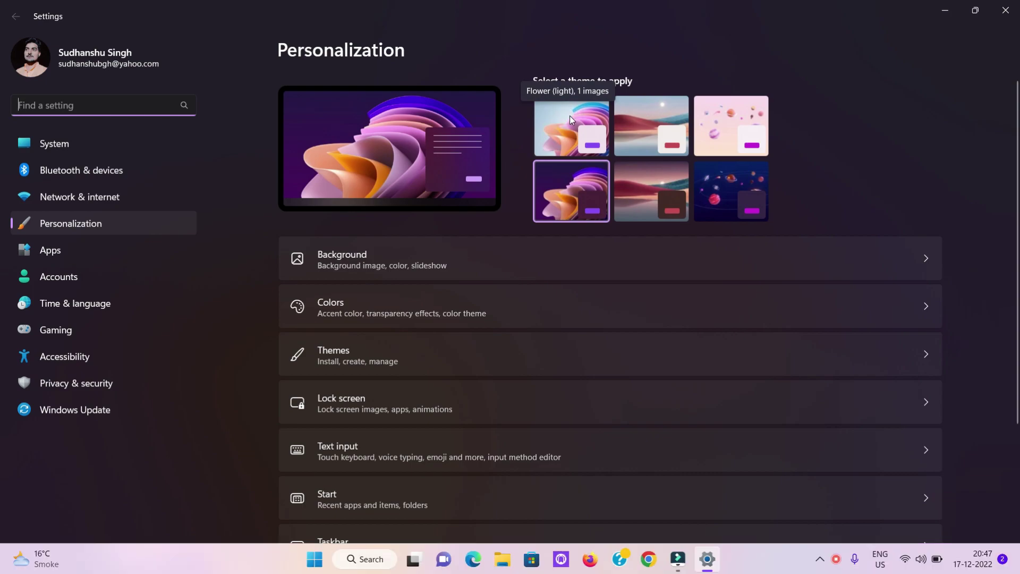
pyautogui.click(953, 11)
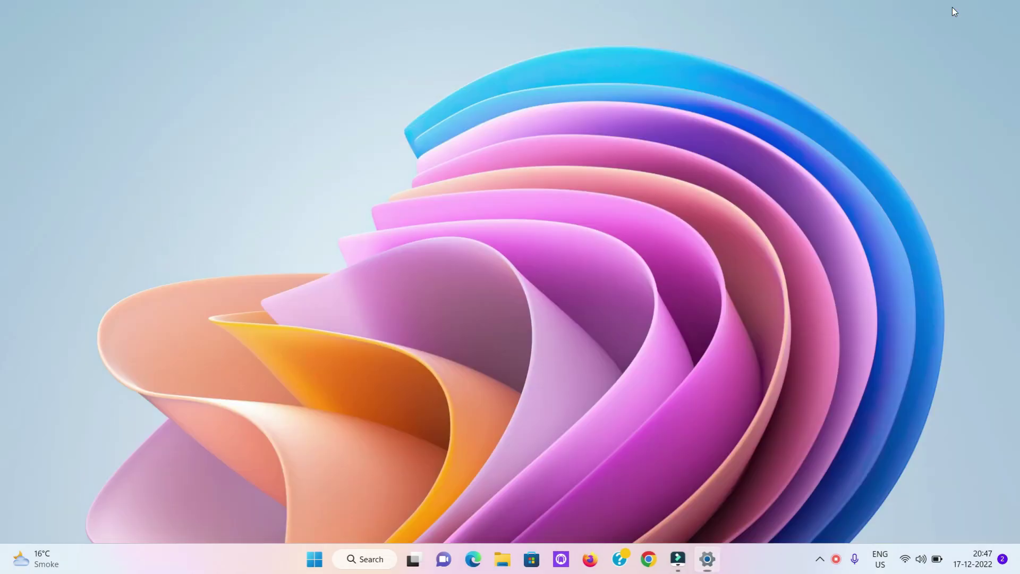
# Step: Restore Settings, apply the Planets (dark) theme from the Themes page, and close the window
pyautogui.click(707, 559)
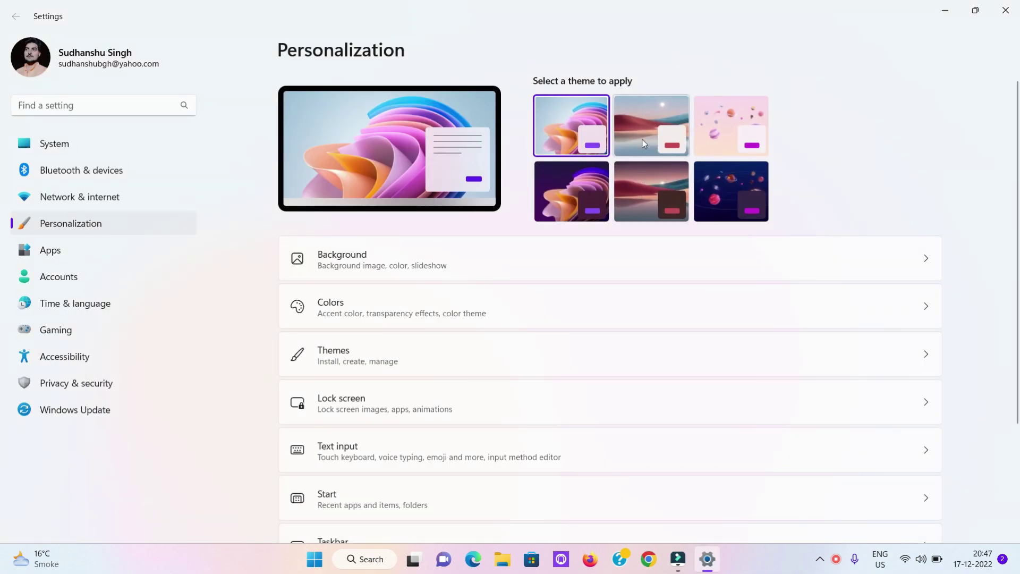
pyautogui.click(354, 348)
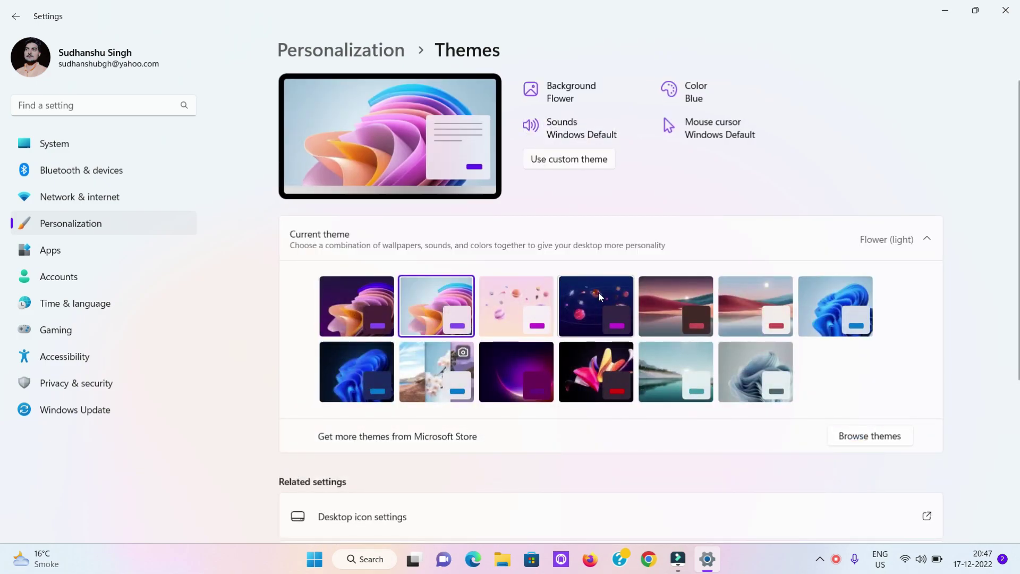
pyautogui.click(598, 291)
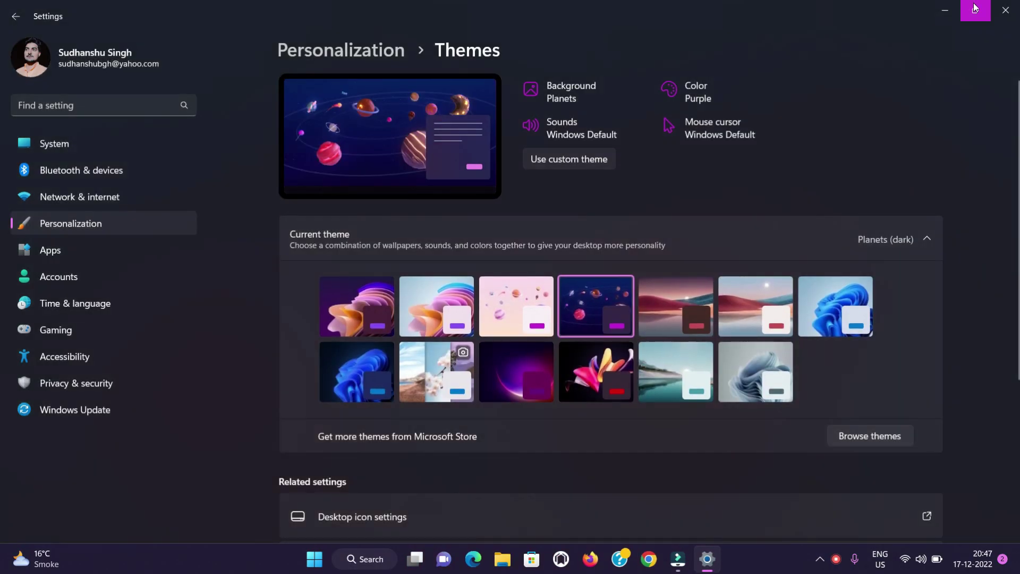
pyautogui.click(1006, 10)
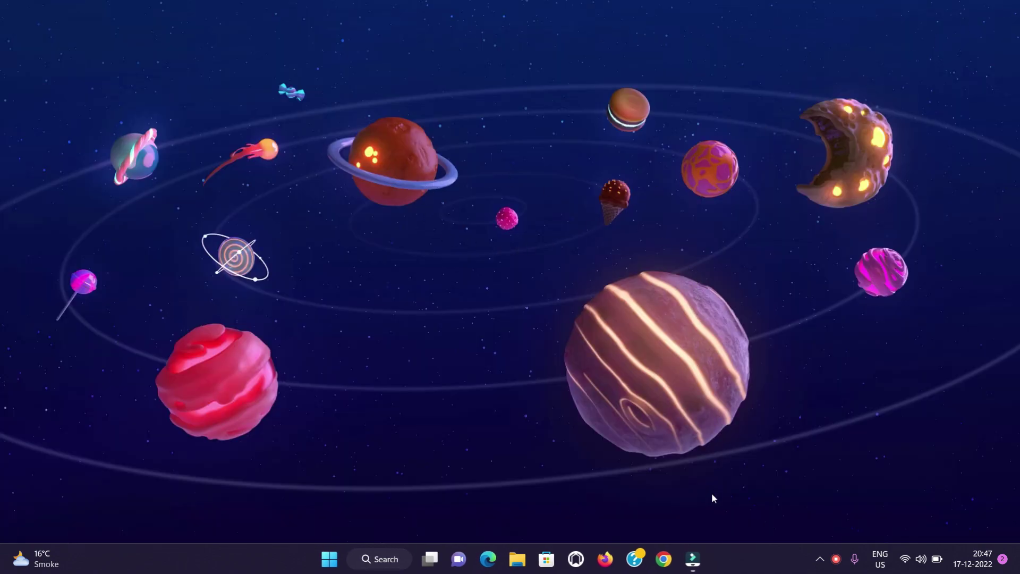
# Step: Bring up the desktop's context options
pyautogui.rightClick(524, 209)
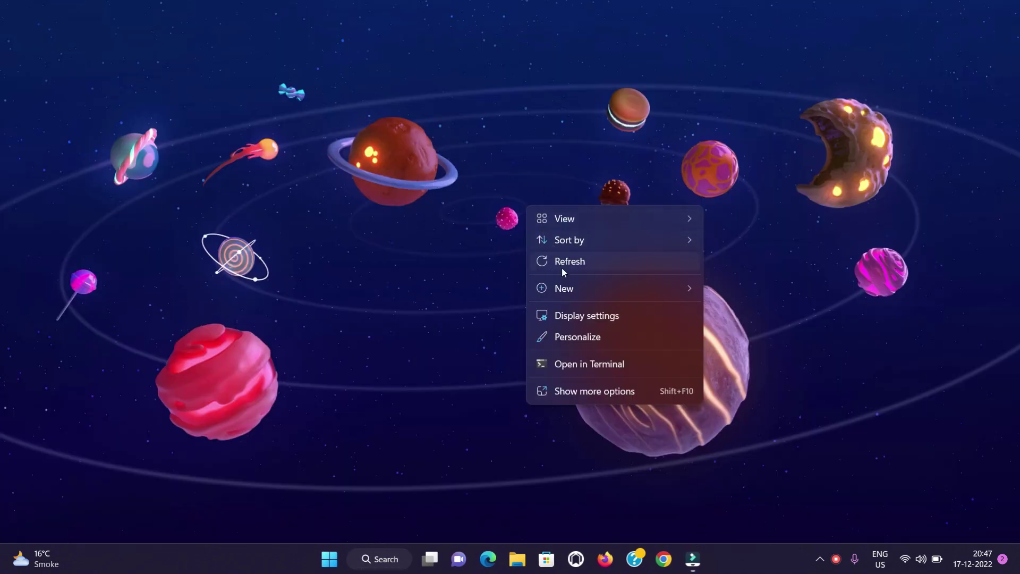